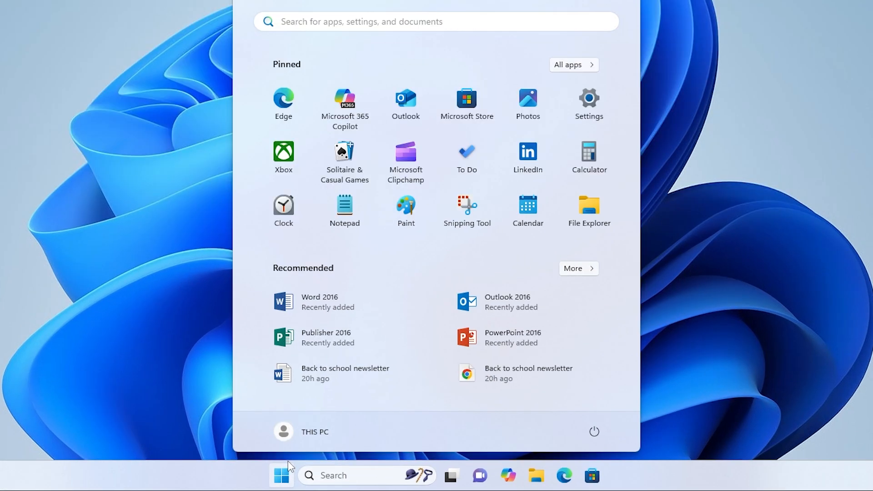
# Open the Display page of the system Settings
pyautogui.write('settings')
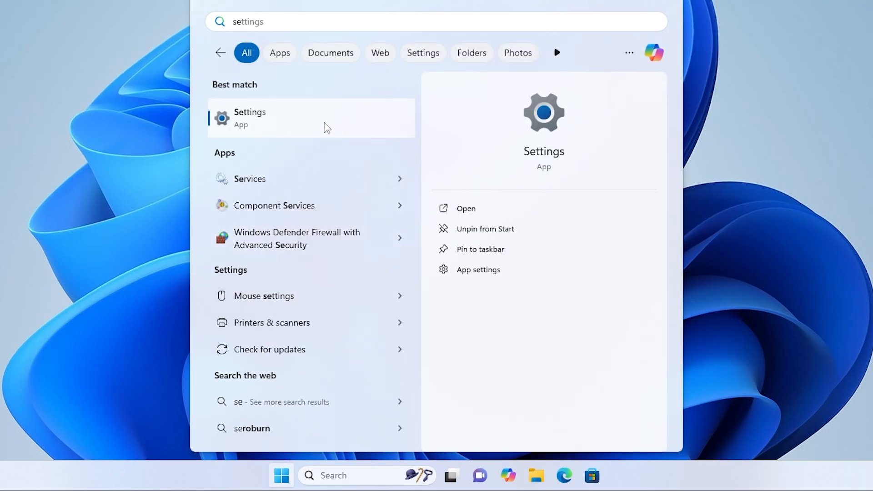
pyautogui.click(326, 128)
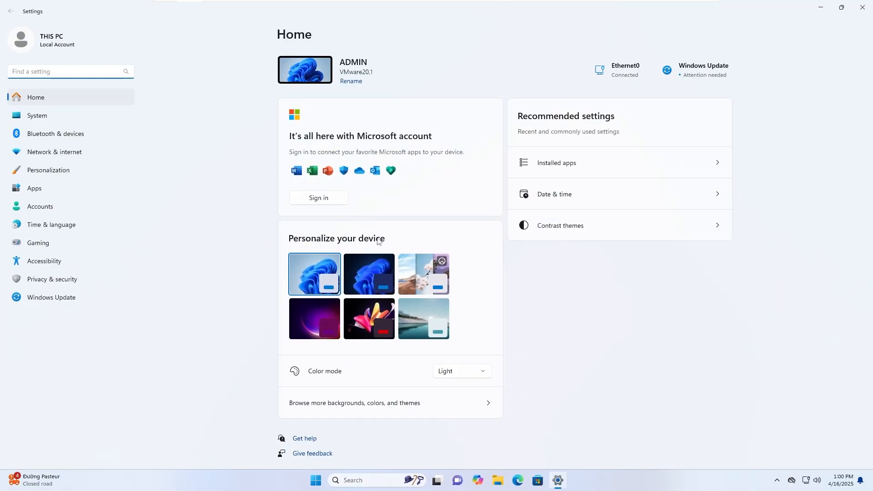
pyautogui.click(39, 120)
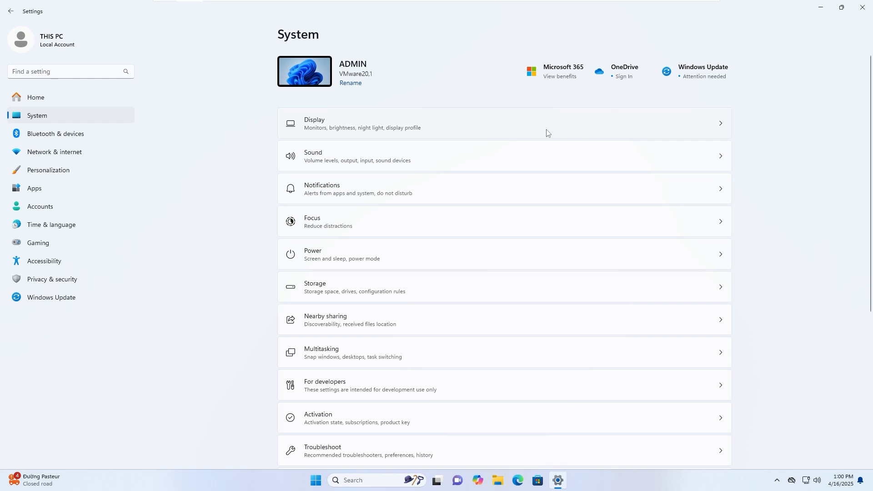
pyautogui.click(526, 131)
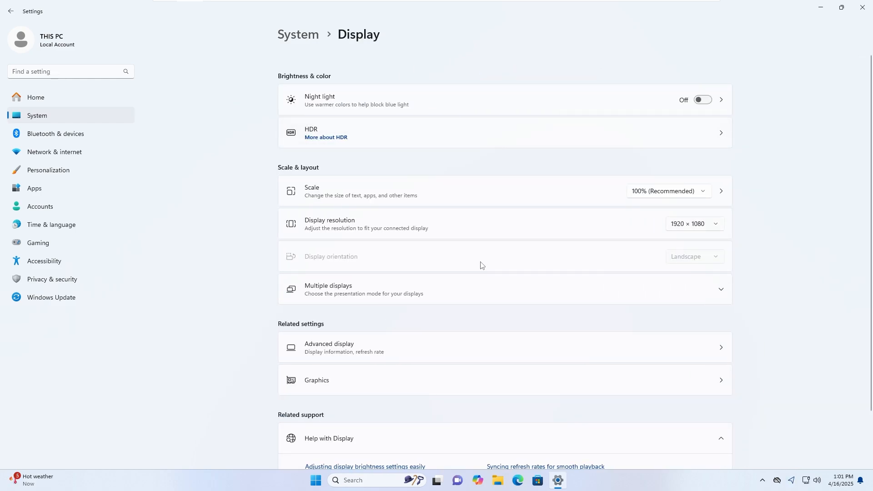
# Try display scale values of 150% and 125%
pyautogui.click(676, 192)
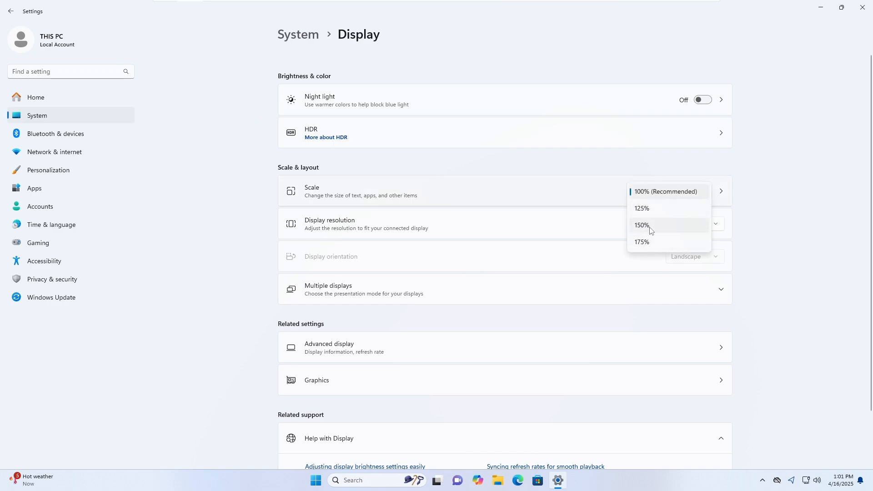
pyautogui.click(650, 225)
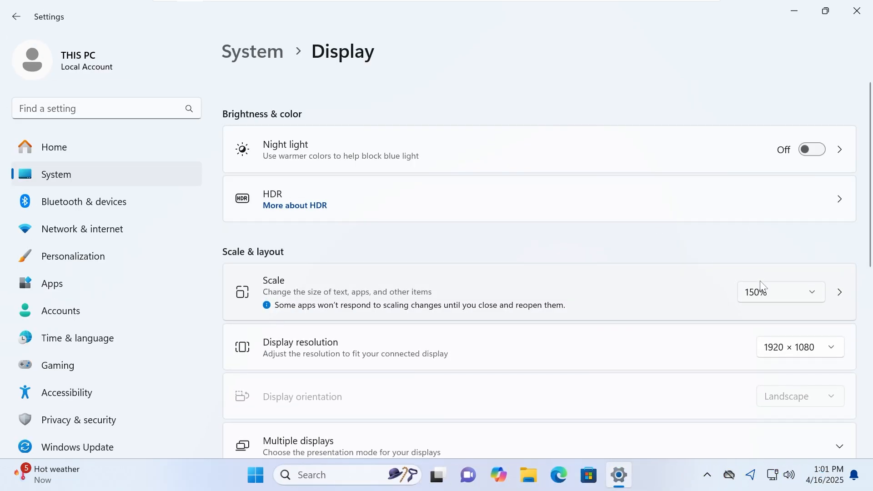
pyautogui.click(759, 292)
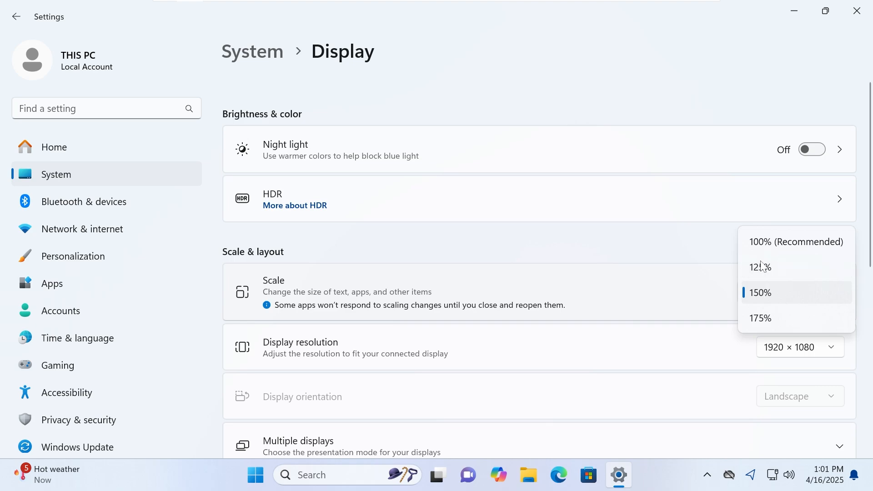
pyautogui.click(761, 266)
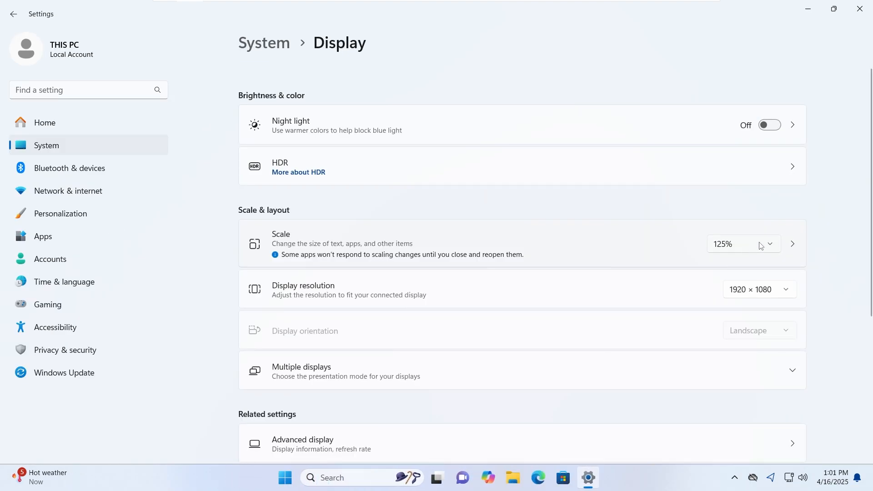
# Restore the display scale to 100% (Recommended) and close Settings
pyautogui.click(756, 246)
pyautogui.click(739, 226)
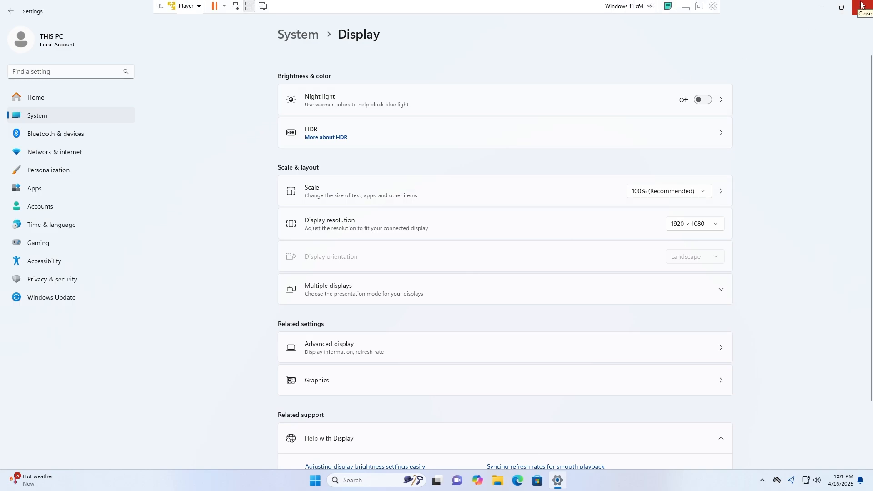
pyautogui.click(860, 5)
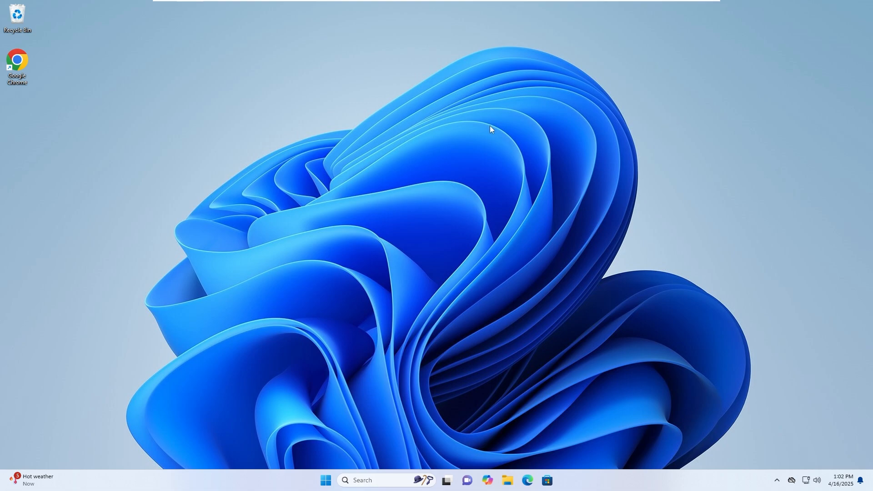
# Open Chrome and search Google for windhawk
pyautogui.doubleClick(24, 74)
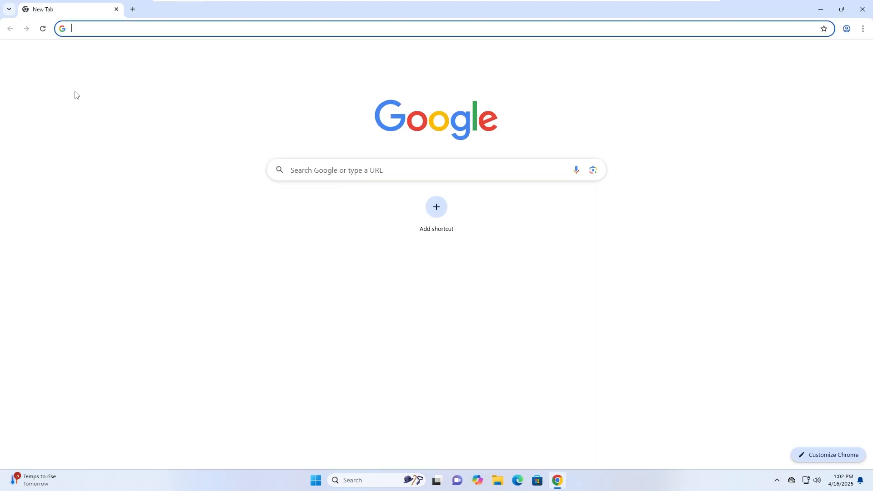
pyautogui.click(325, 170)
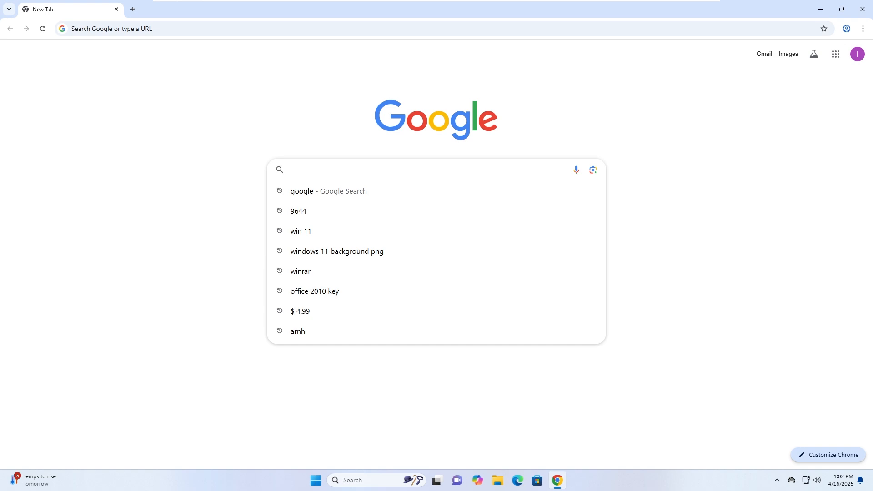
pyautogui.write('w')
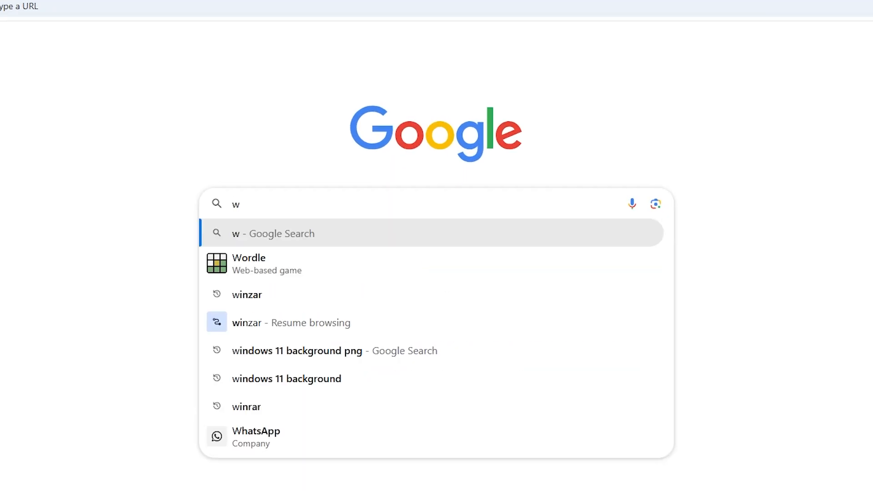
pyautogui.write('in')
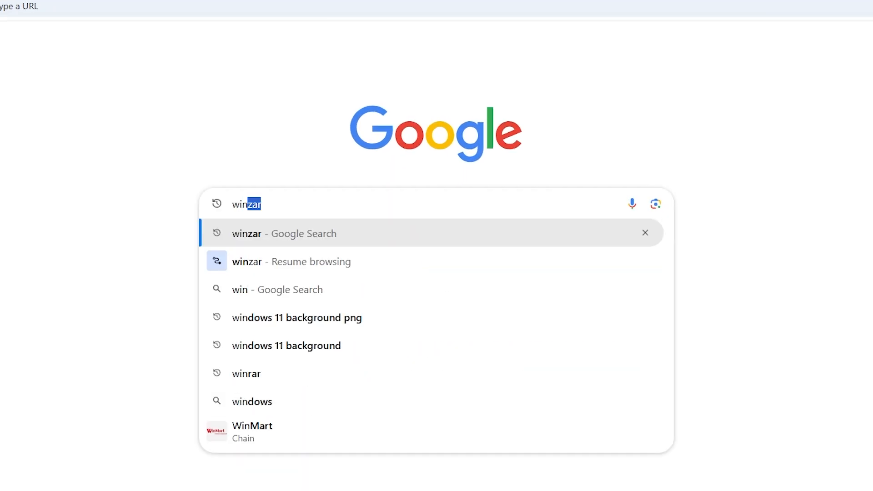
pyautogui.write('dha')
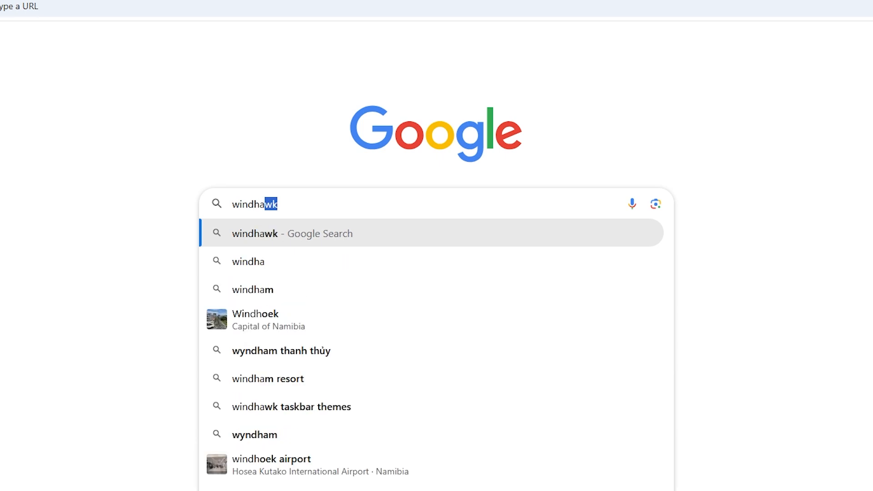
pyautogui.press('Return')
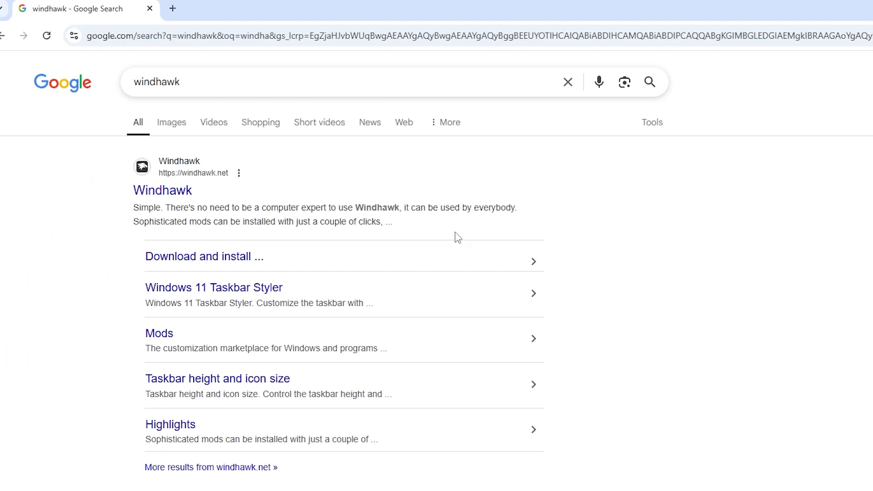
# Open the Windhawk website from the results and download the Windhawk installer
pyautogui.click(180, 195)
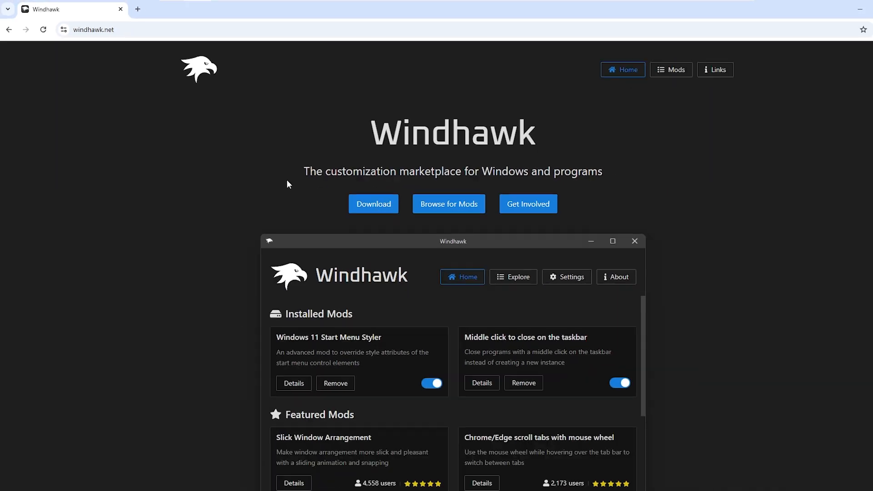
pyautogui.click(356, 199)
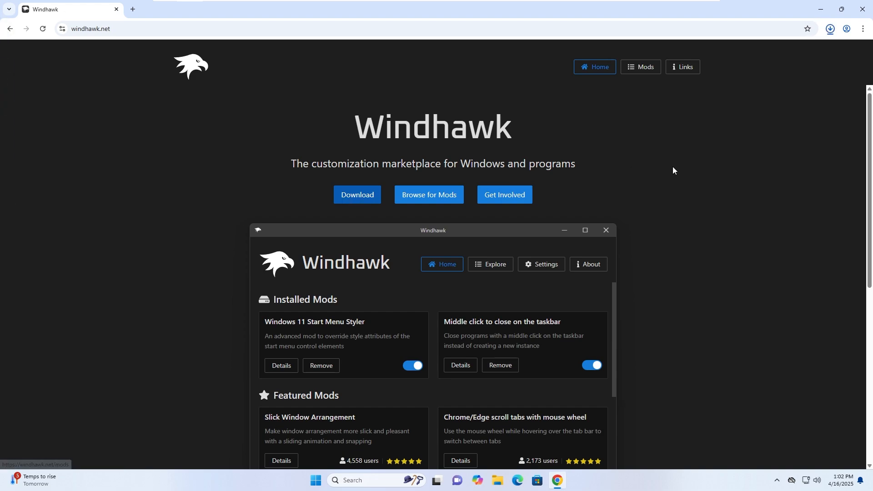
# Open the downloaded windhawk_setup.exe and allow it to run
pyautogui.click(831, 29)
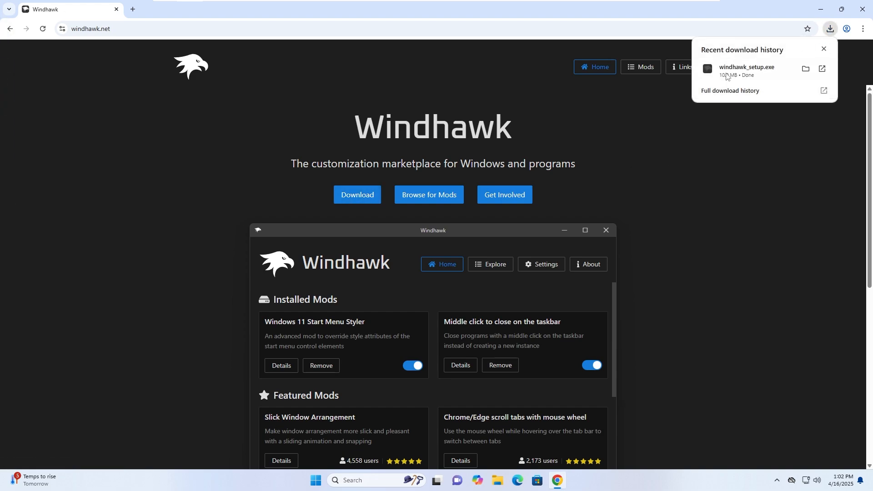
pyautogui.click(778, 72)
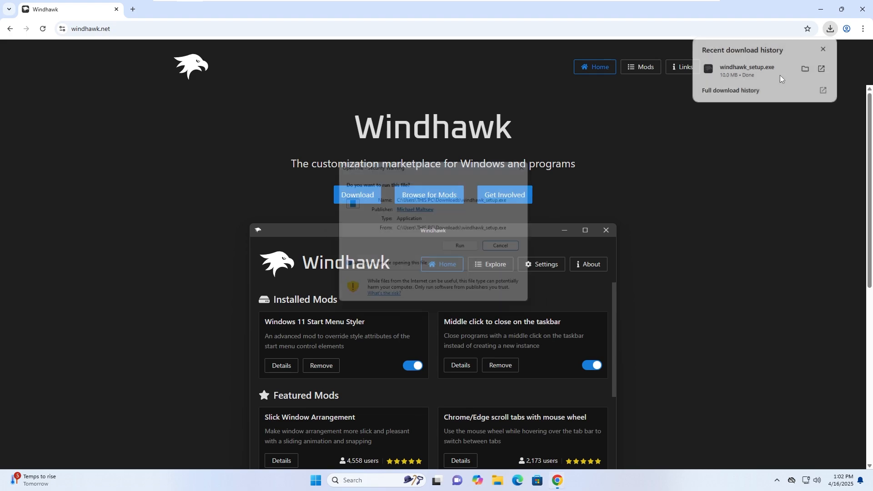
pyautogui.click(476, 251)
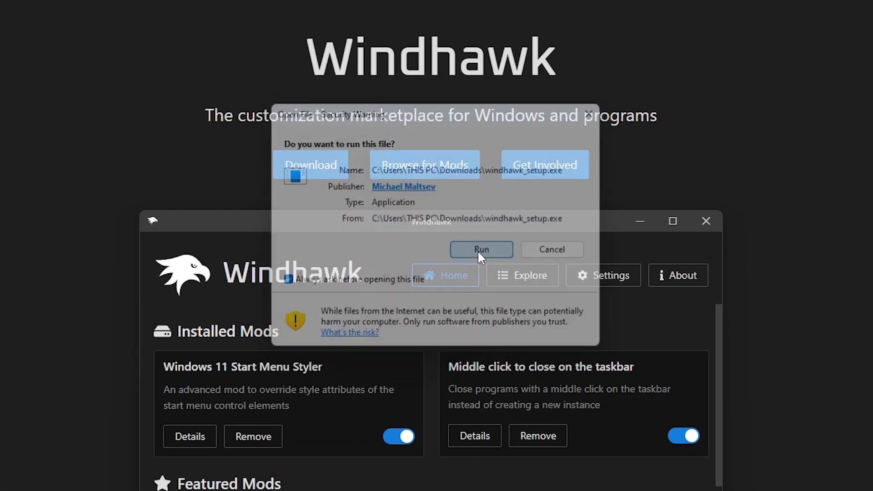
pyautogui.click(440, 269)
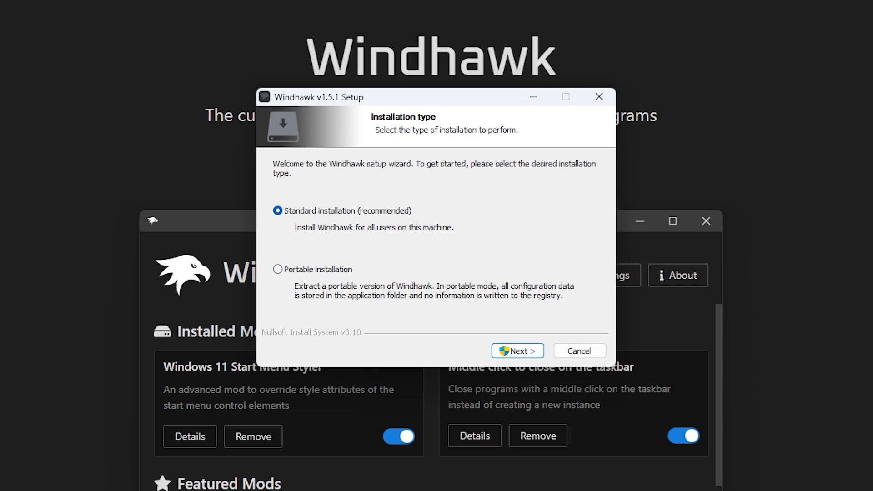
# Install Windhawk as a standard installation with default components, finishing with Run Windhawk checked
pyautogui.click(517, 351)
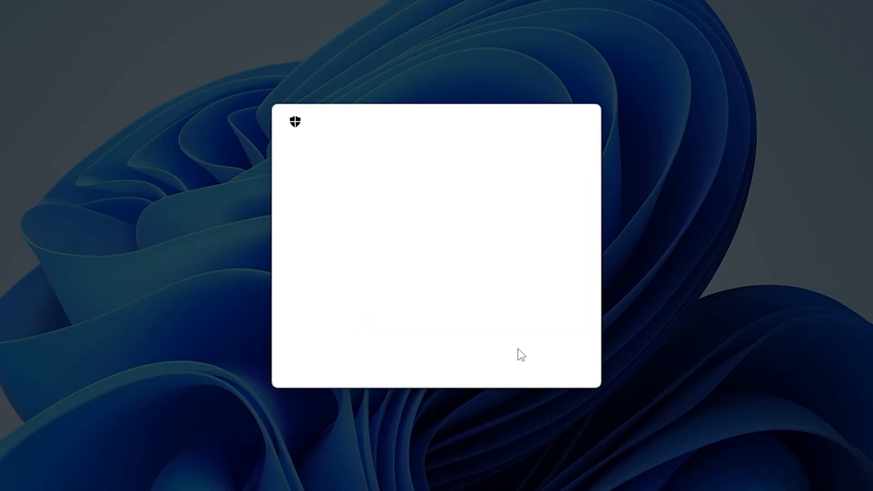
pyautogui.click(382, 357)
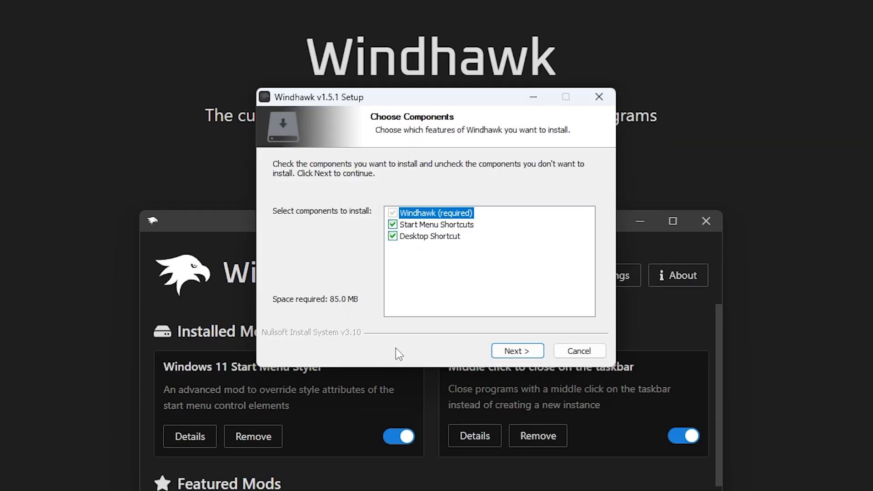
pyautogui.click(517, 351)
pyautogui.click(519, 352)
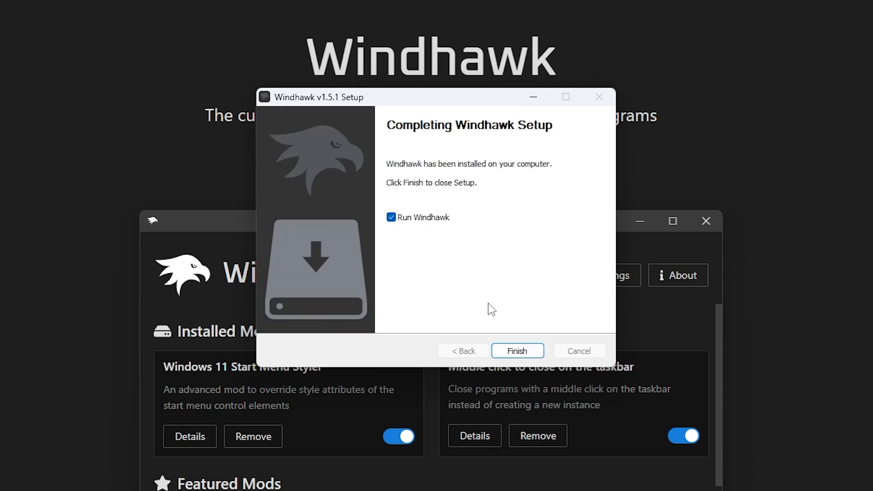
pyautogui.click(516, 350)
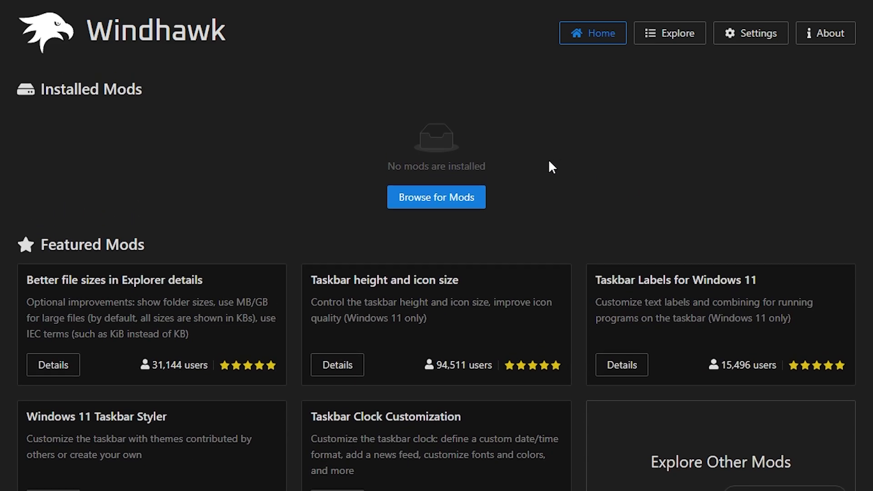
# Browse the Windhawk mods and filter them by searching for task
pyautogui.scroll(-1, 549, 161)
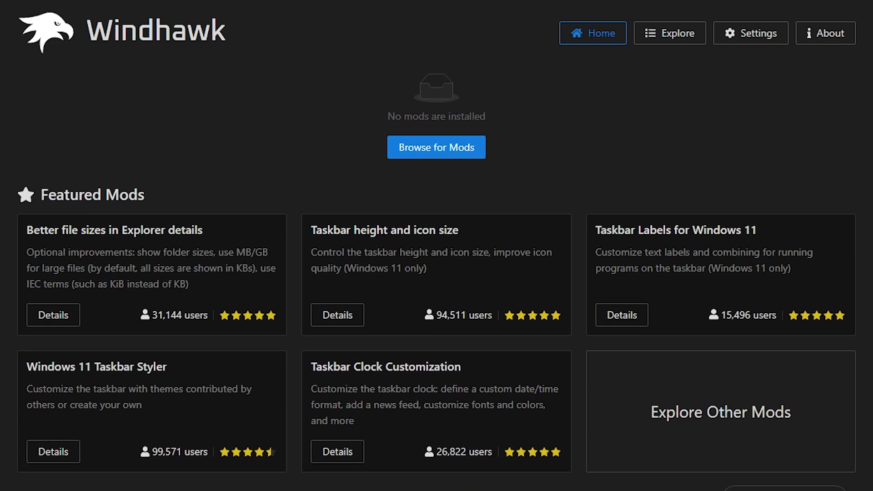
pyautogui.click(413, 148)
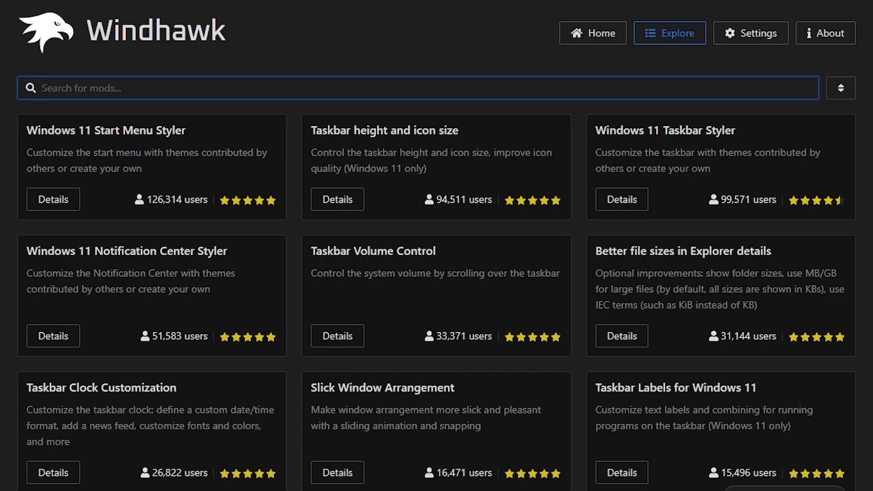
pyautogui.write('tass')
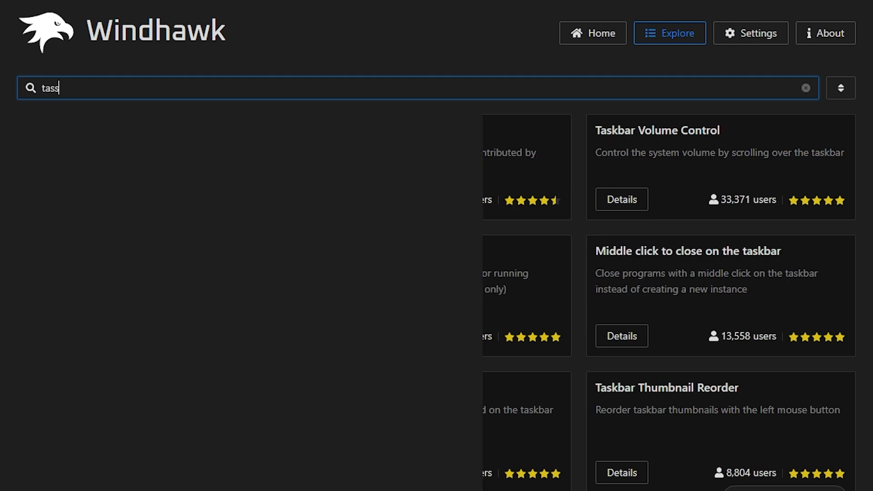
pyautogui.press('BackSpace')
pyautogui.write('k')
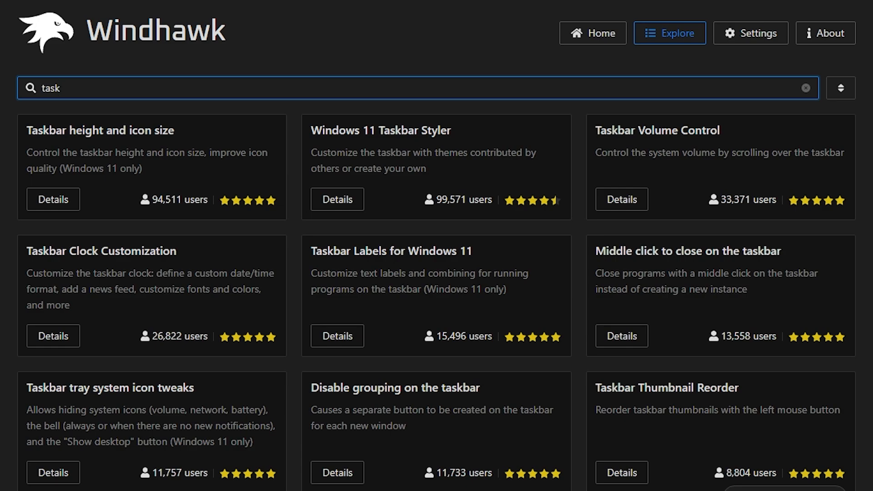
# Open the Taskbar height and icon size mod and install it, accepting the risk
pyautogui.click(152, 185)
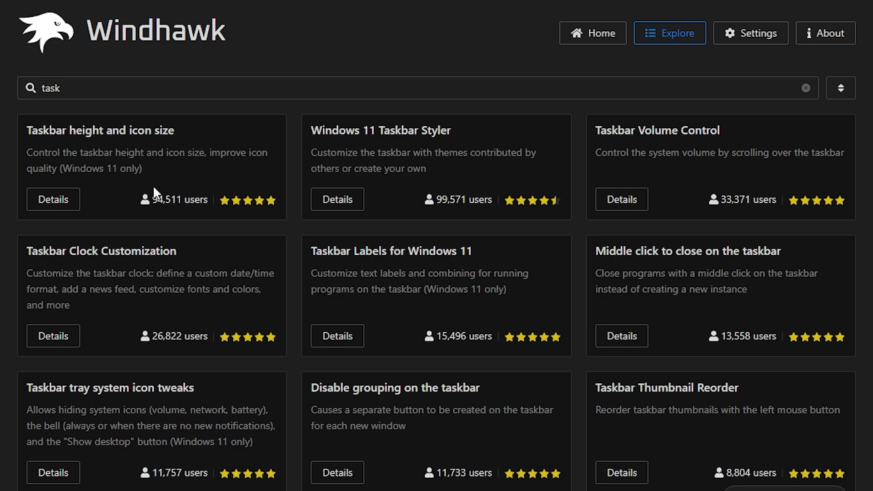
pyautogui.click(69, 209)
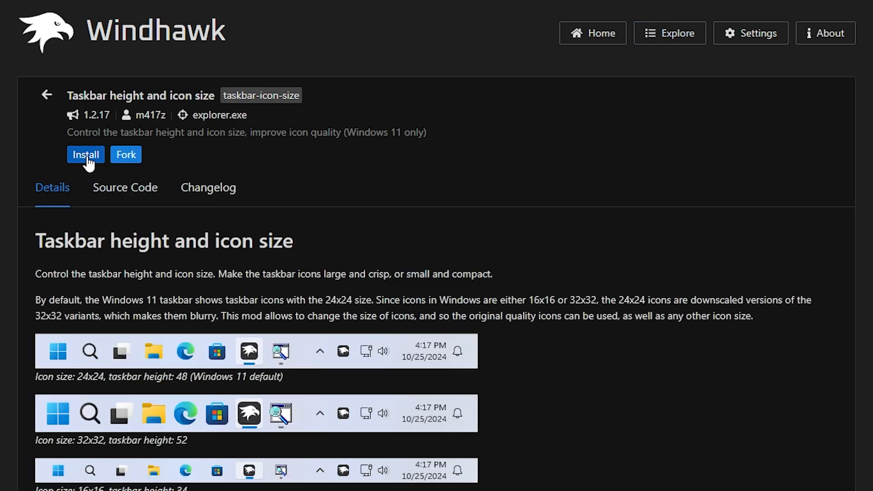
pyautogui.click(87, 157)
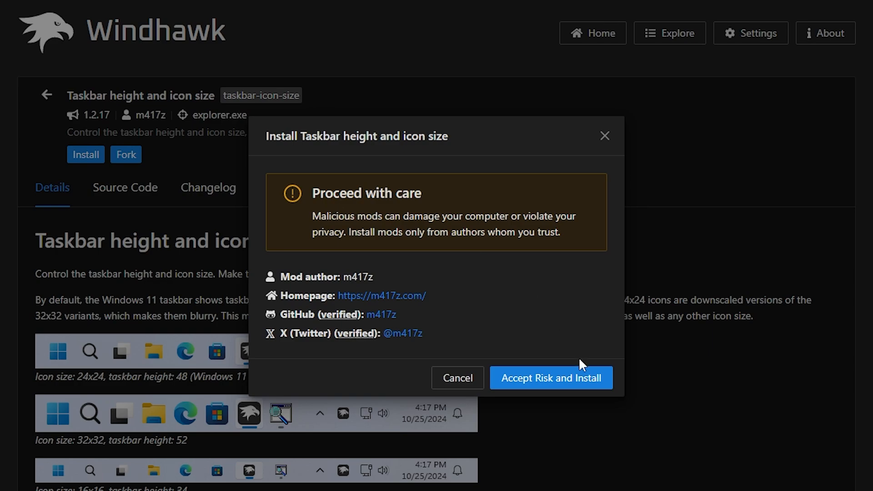
pyautogui.click(569, 375)
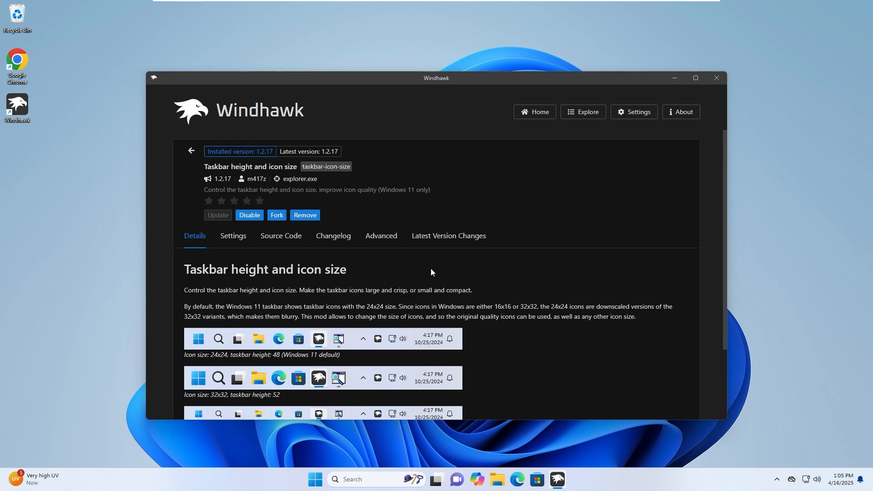
# Open the installed mod's Settings tab to view its icon size and taskbar height options
pyautogui.scroll(-2, 435, 269)
pyautogui.scroll(2, 438, 267)
pyautogui.click(233, 235)
pyautogui.scroll(-1, 298, 235)
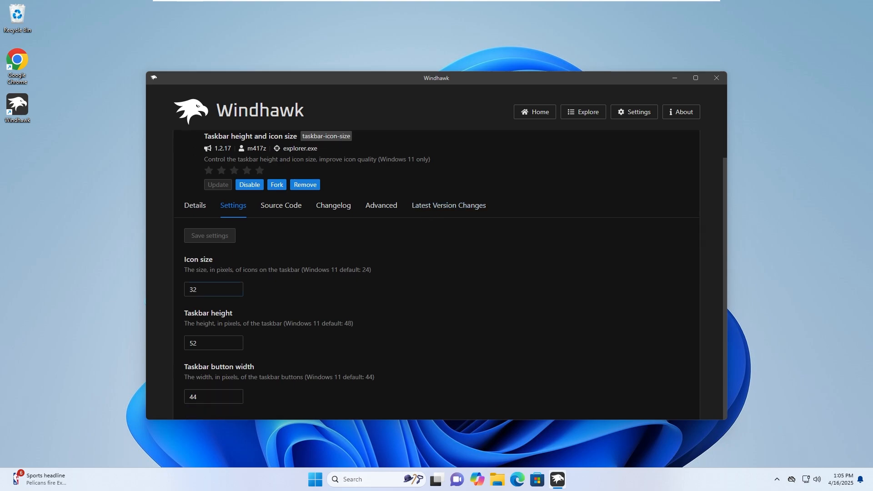
# Set the taskbar icon size to 20 pixels and save the mod settings
pyautogui.click(238, 286)
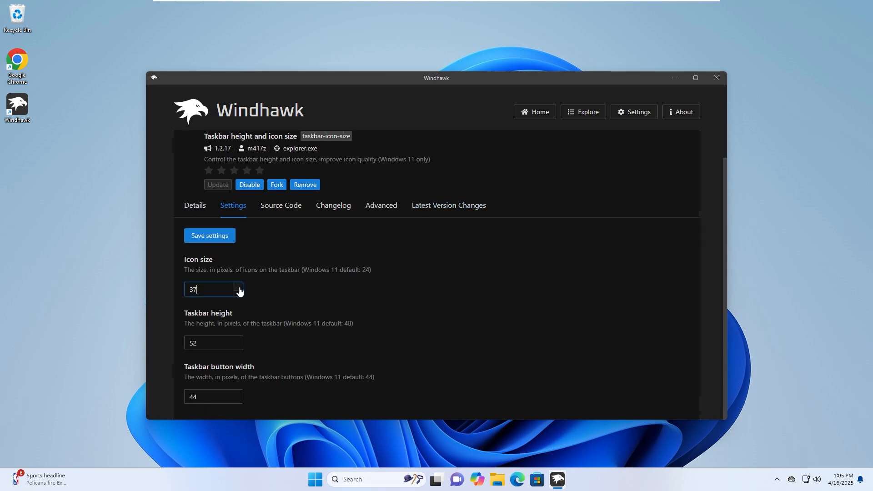
pyautogui.click(239, 294)
pyautogui.click(222, 239)
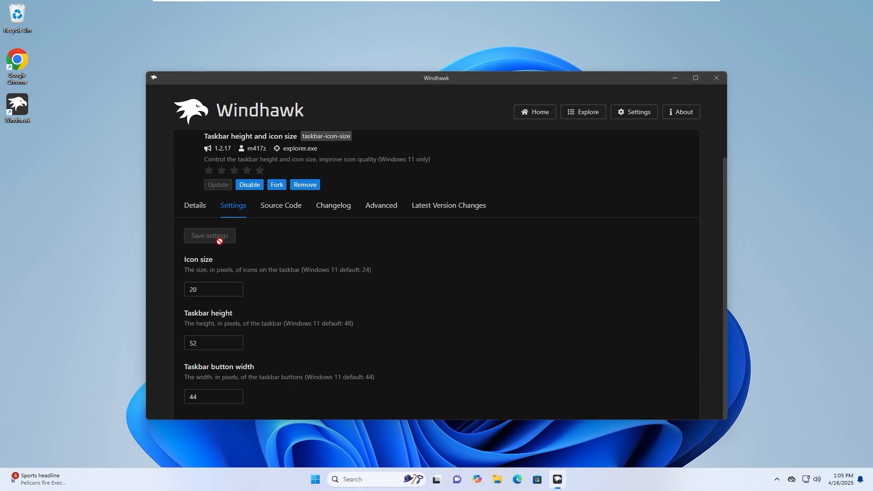
# Set the taskbar icon size to 35 pixels and save the mod settings
pyautogui.hotkey('ctrl', 'a')
pyautogui.write('35')
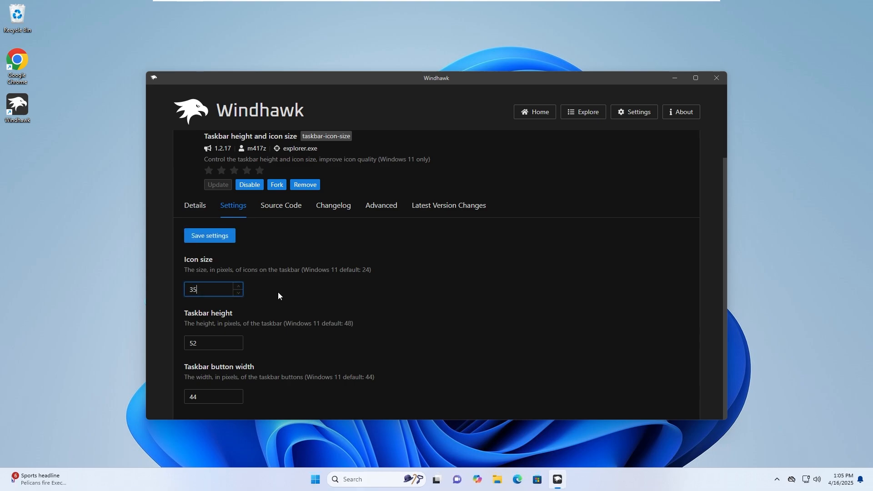
pyautogui.click(218, 236)
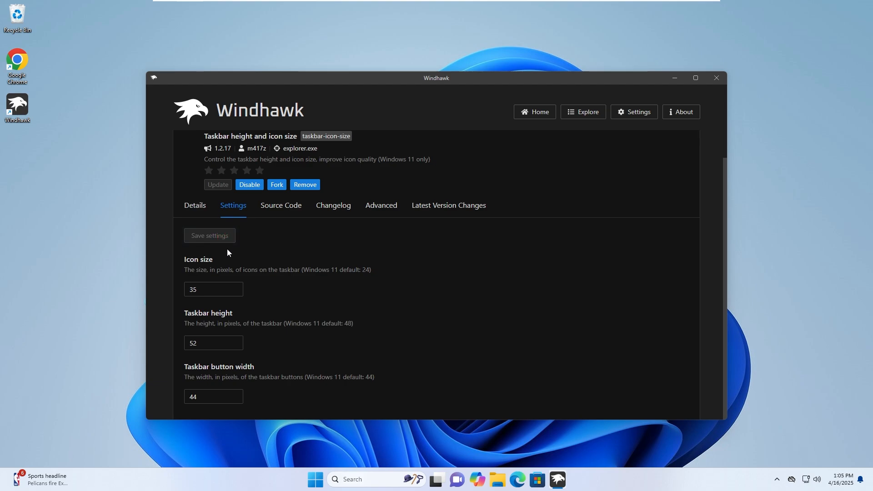
# Set the taskbar icon size to 50 pixels and save the mod settings
pyautogui.moveTo(202, 289); pyautogui.dragTo(184, 288)
pyautogui.write('50')
pyautogui.click(216, 241)
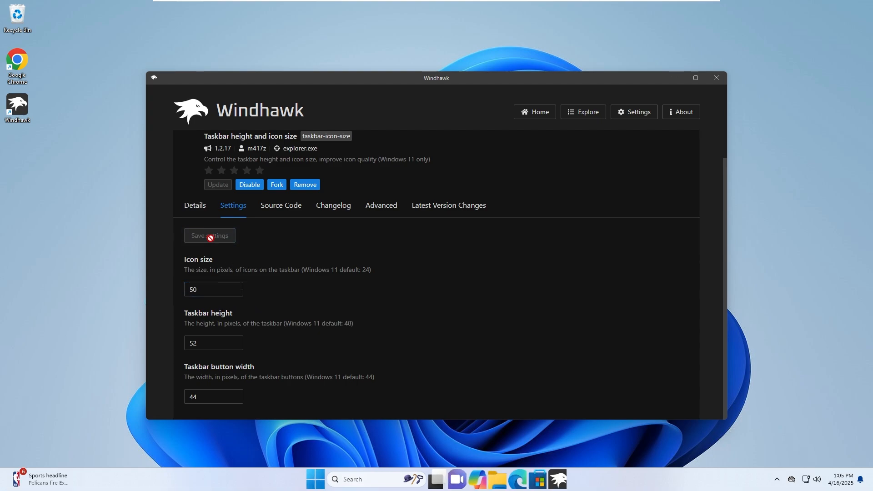
# Set the taskbar icon size back to 20 pixels and save the mod settings
pyautogui.moveTo(201, 289); pyautogui.dragTo(171, 289)
pyautogui.write('20')
pyautogui.click(226, 234)
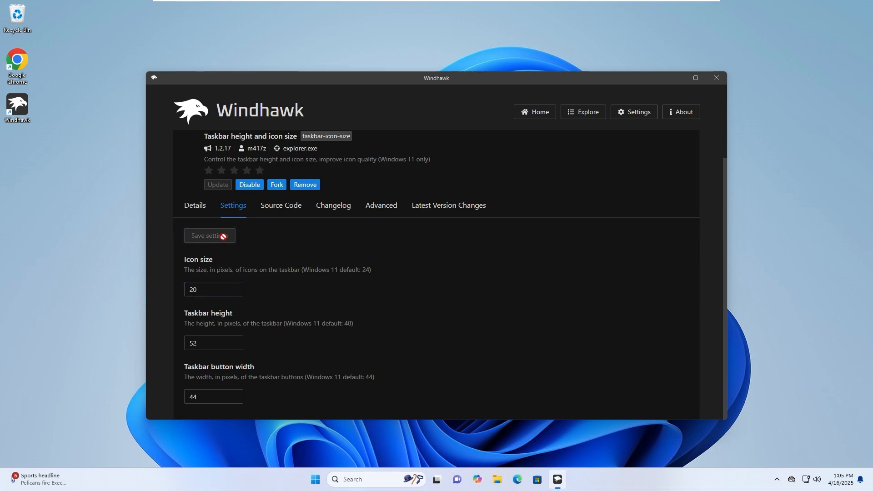
# Set the taskbar icon size to 35 pixels again and save the mod settings
pyautogui.doubleClick(193, 289)
pyautogui.write('35')
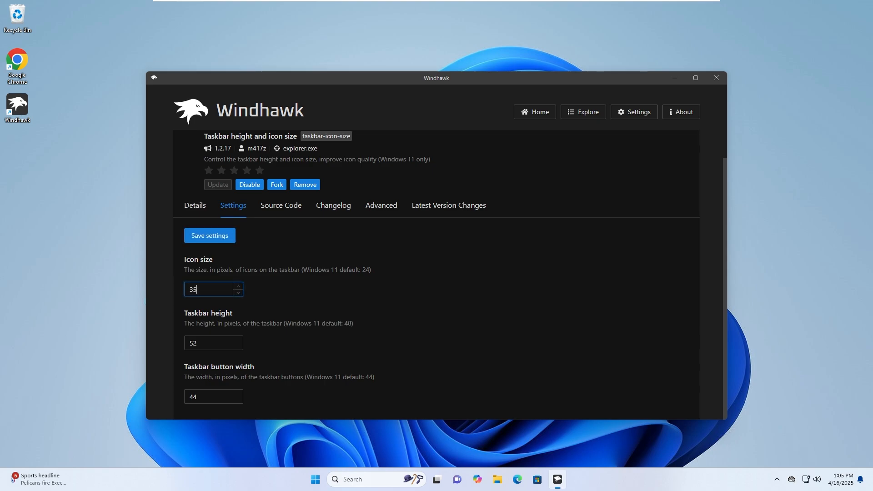
pyautogui.click(202, 235)
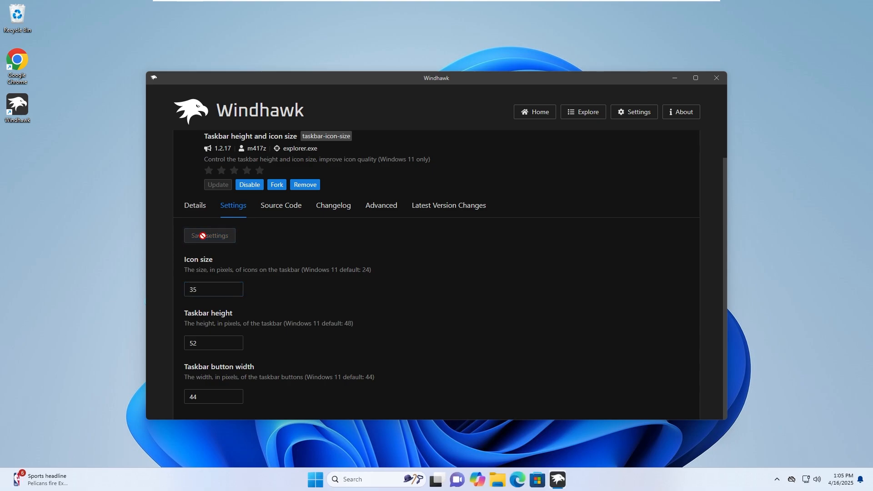
# Set the taskbar icon size to 30 pixels, save the mod settings, and close Windhawk
pyautogui.moveTo(203, 290); pyautogui.dragTo(176, 292)
pyautogui.write('30')
pyautogui.click(229, 237)
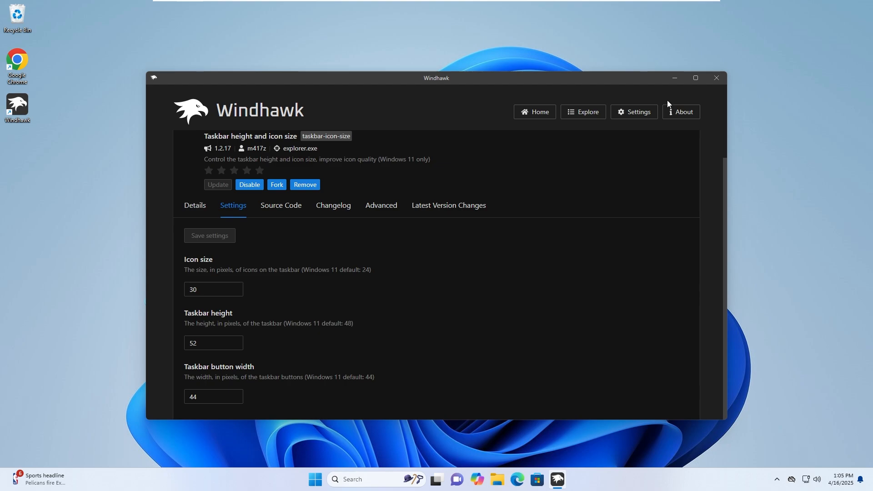
pyautogui.click(716, 79)
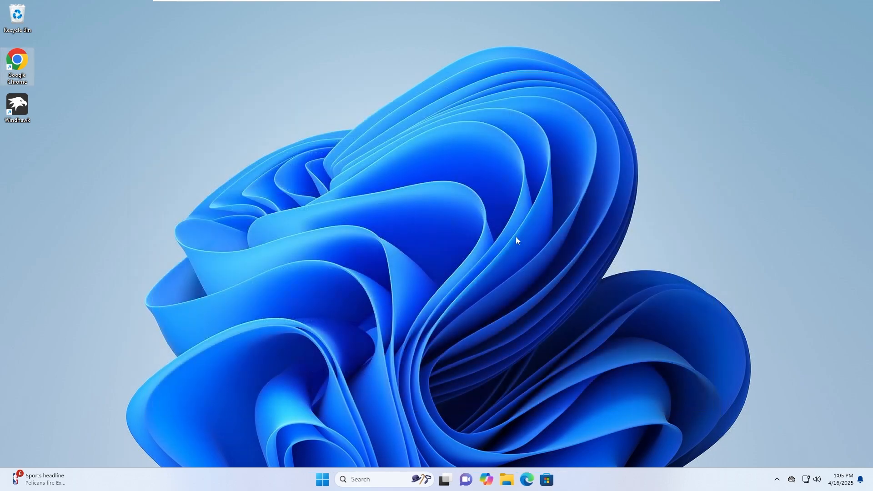